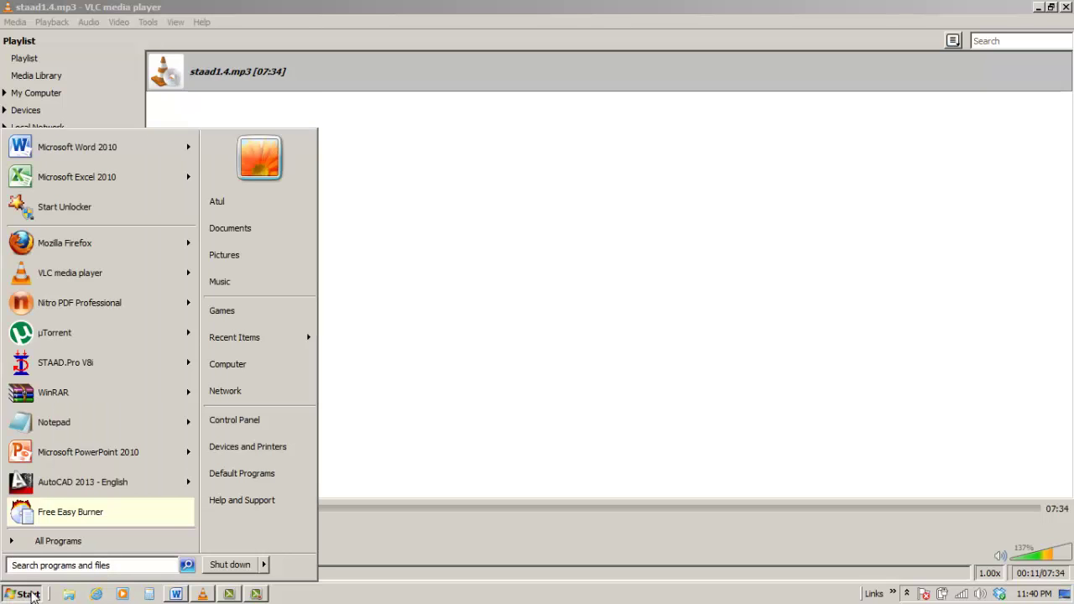
# Launch STAAD.Pro V8i, minimize it and the media player, then relaunch it from its desktop icon.
pyautogui.click(96, 370)
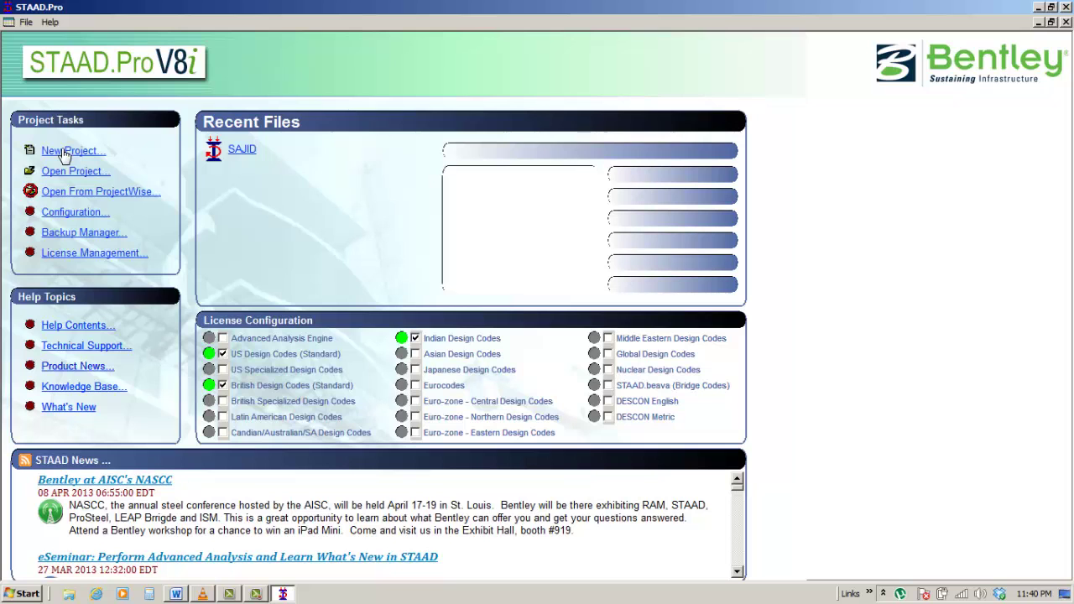
pyautogui.click(1039, 7)
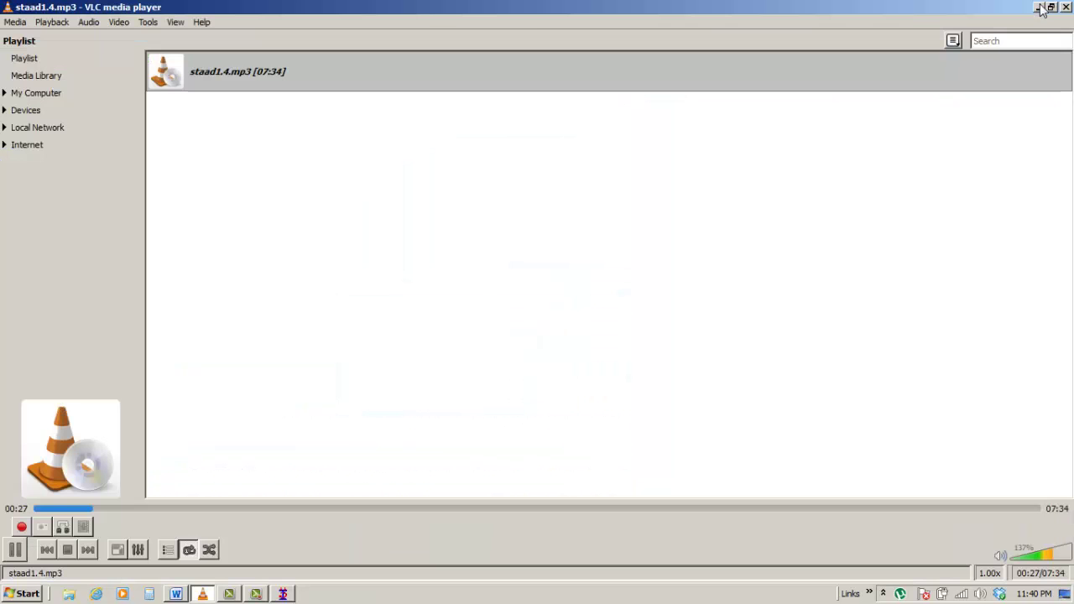
pyautogui.click(1041, 7)
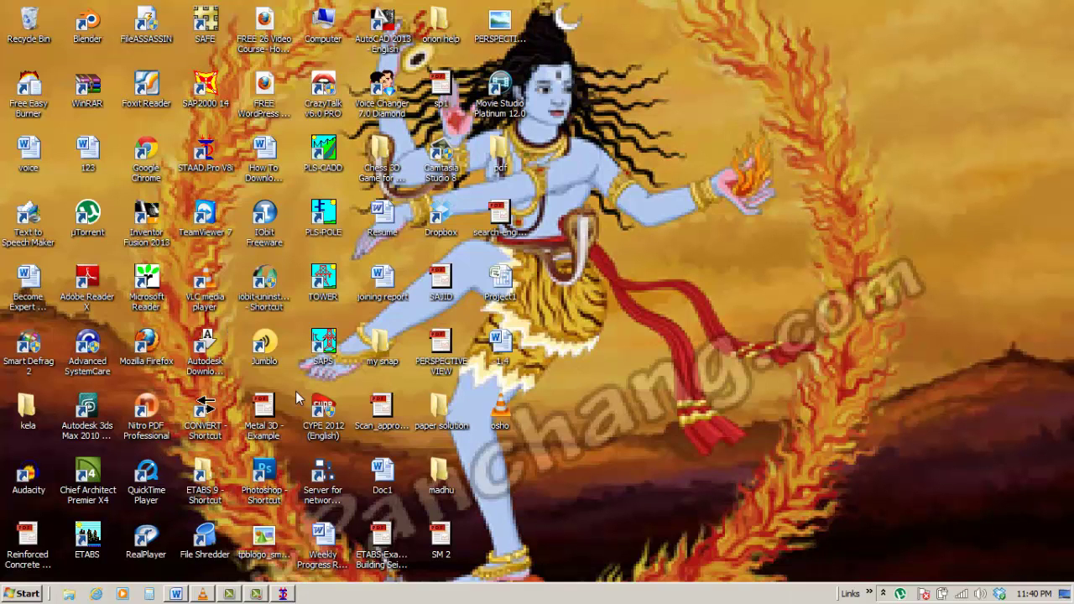
pyautogui.doubleClick(208, 158)
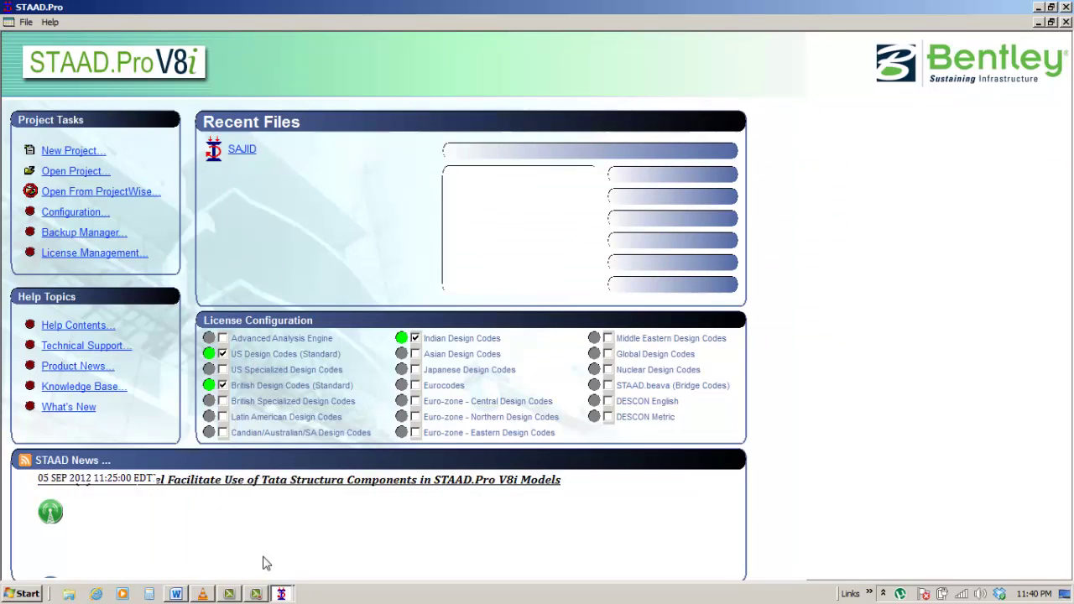
# Start a new project named Structure111 as a Space structure in meters and kilonewtons.
pyautogui.click(283, 596)
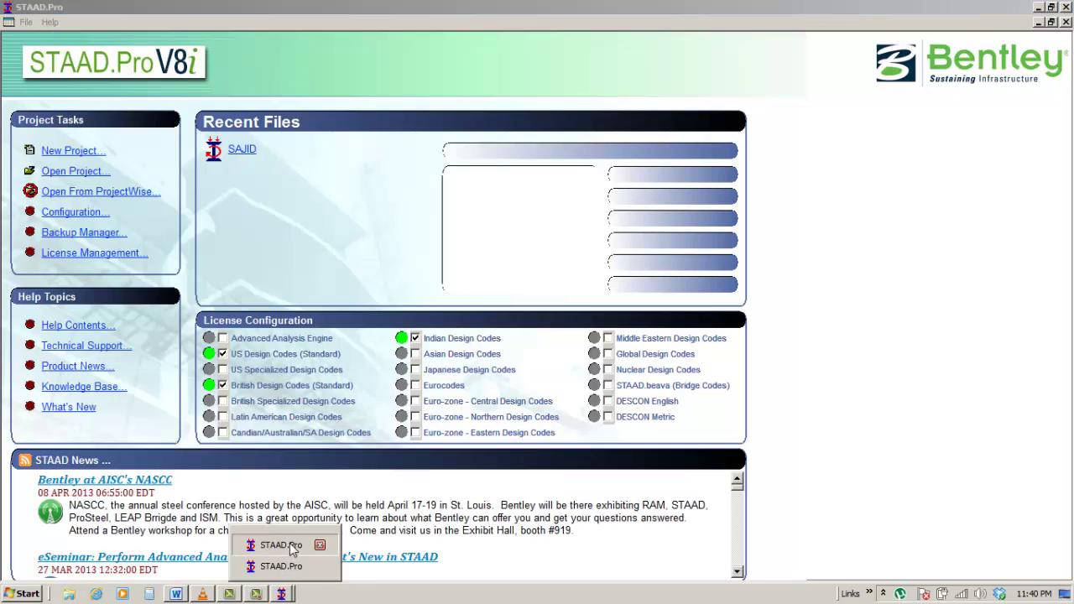
pyautogui.click(289, 545)
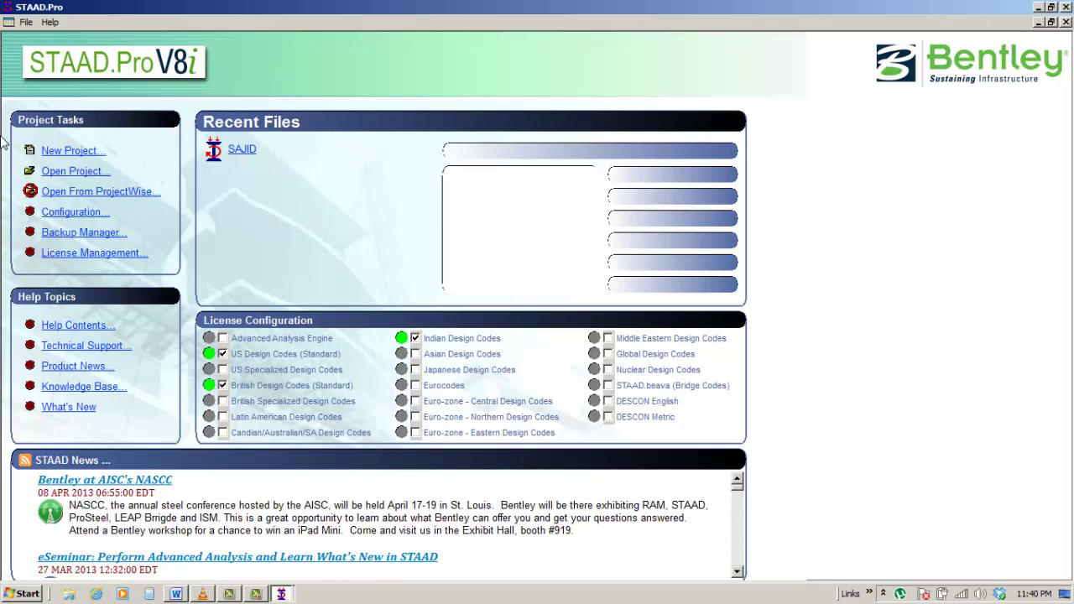
pyautogui.click(78, 152)
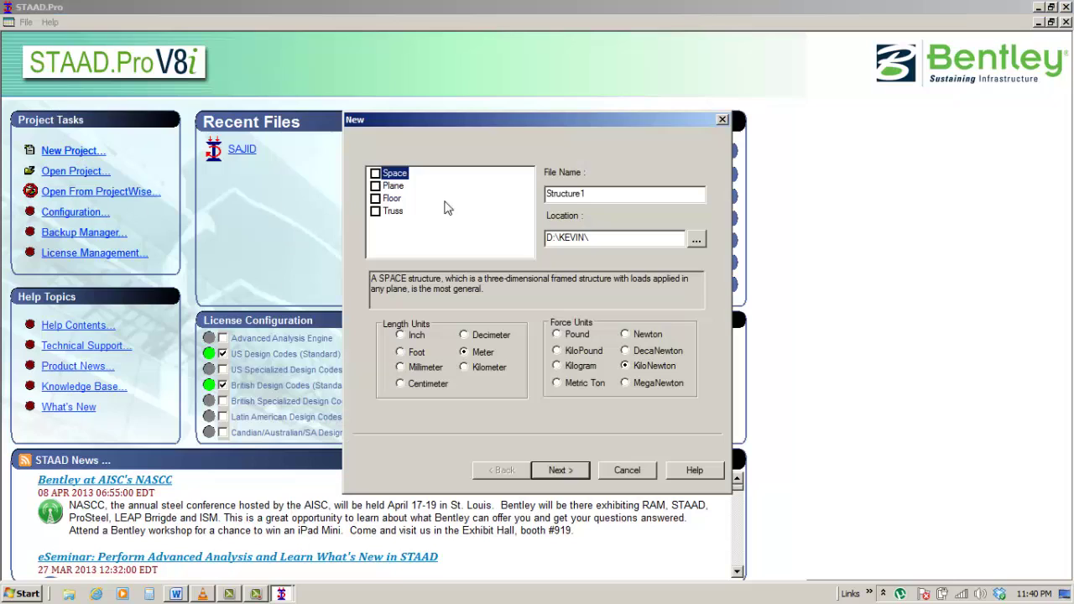
pyautogui.click(628, 193)
pyautogui.write('11')
pyautogui.moveTo(543, 116); pyautogui.dragTo(879, 98)
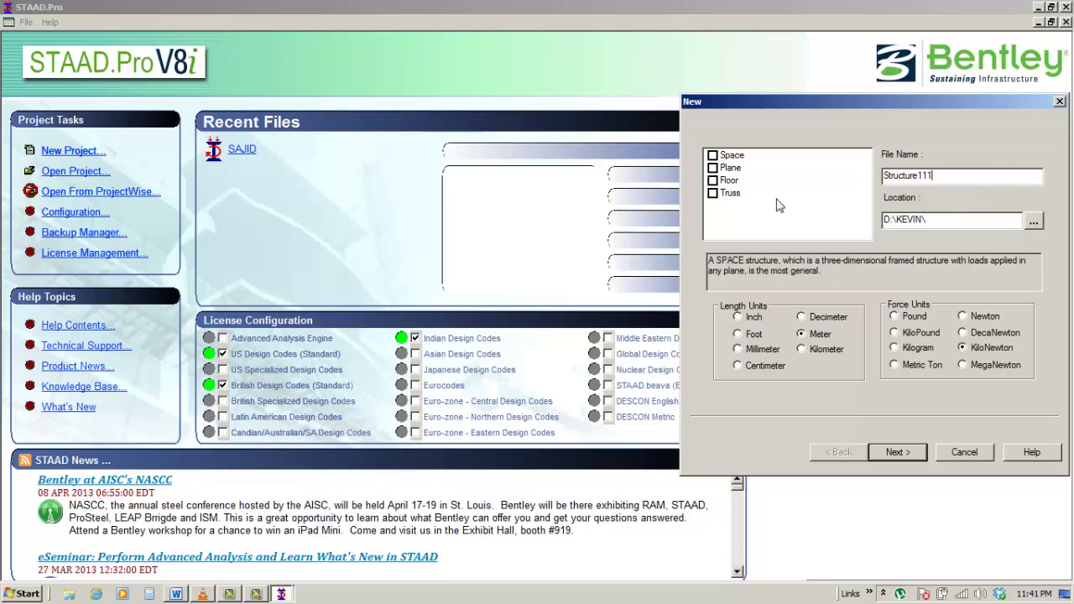
pyautogui.click(714, 157)
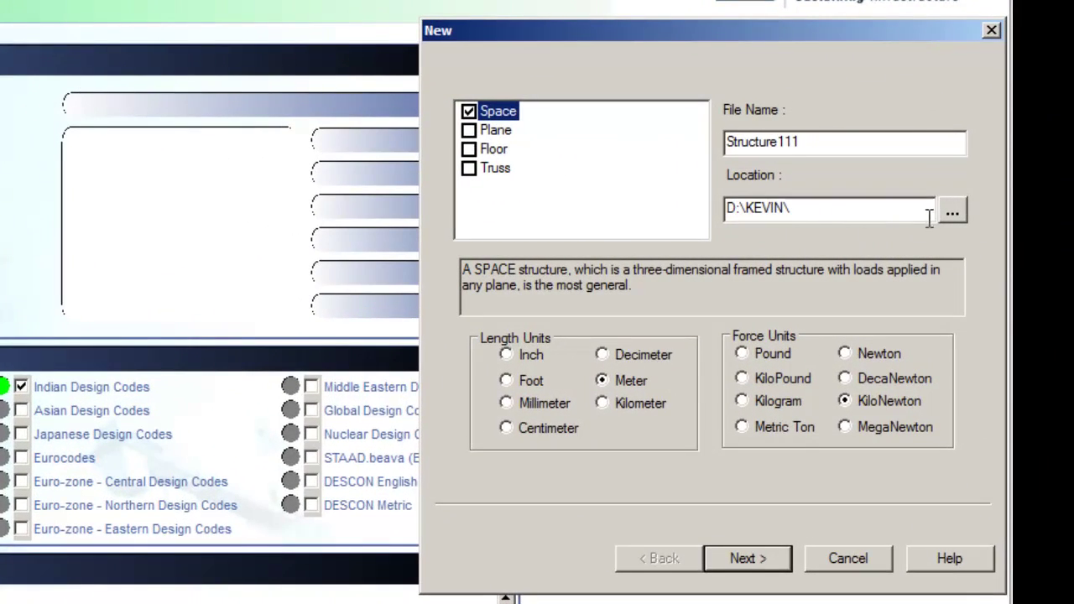
pyautogui.click(953, 214)
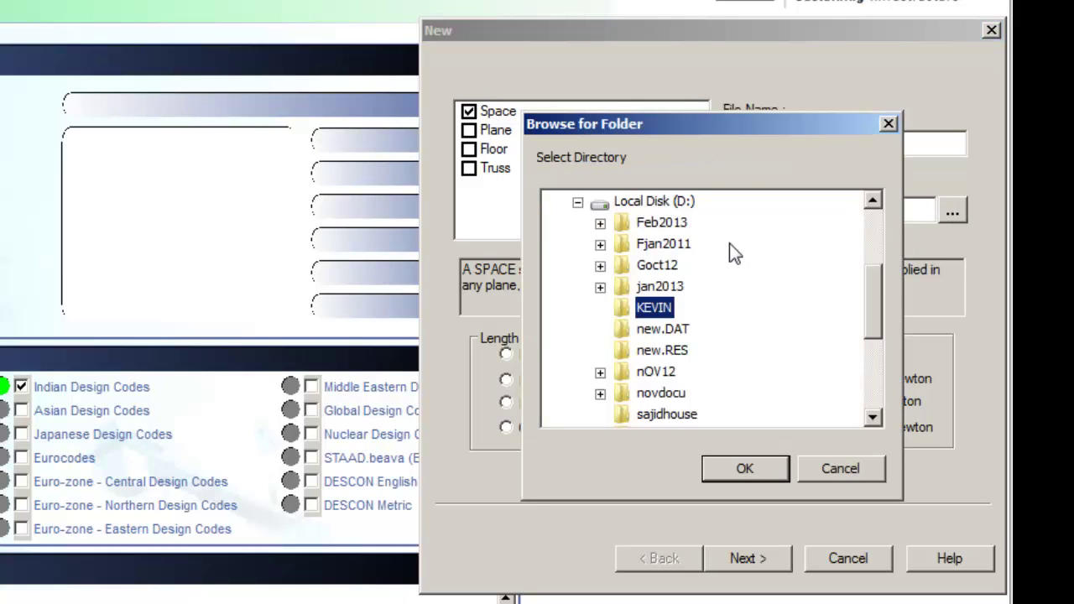
pyautogui.click(889, 126)
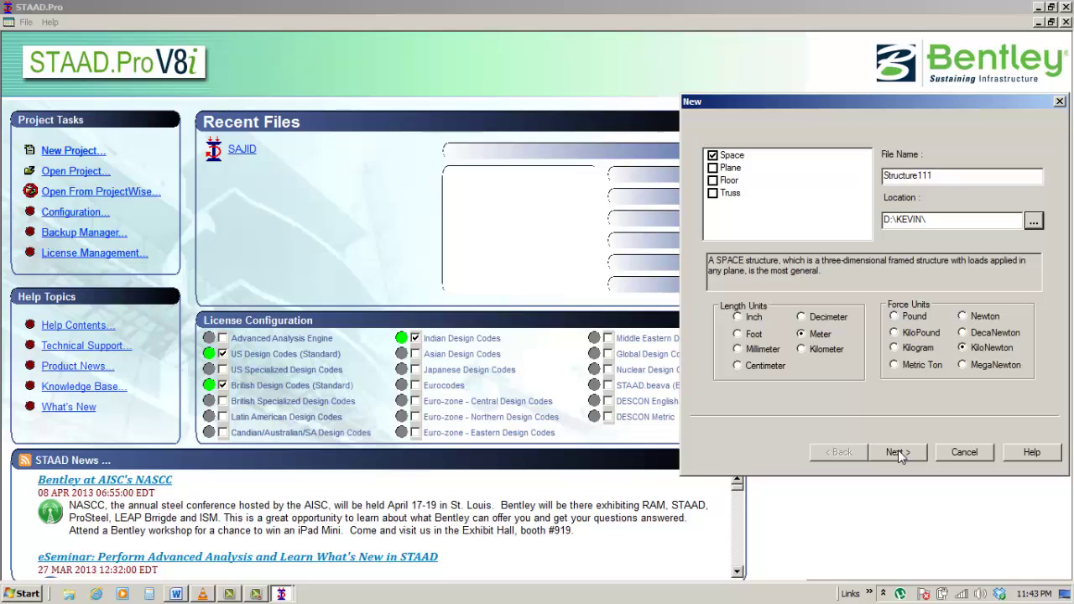
# Finish creating Structure111 with Edit Job Information selected as the next destination.
pyautogui.click(898, 451)
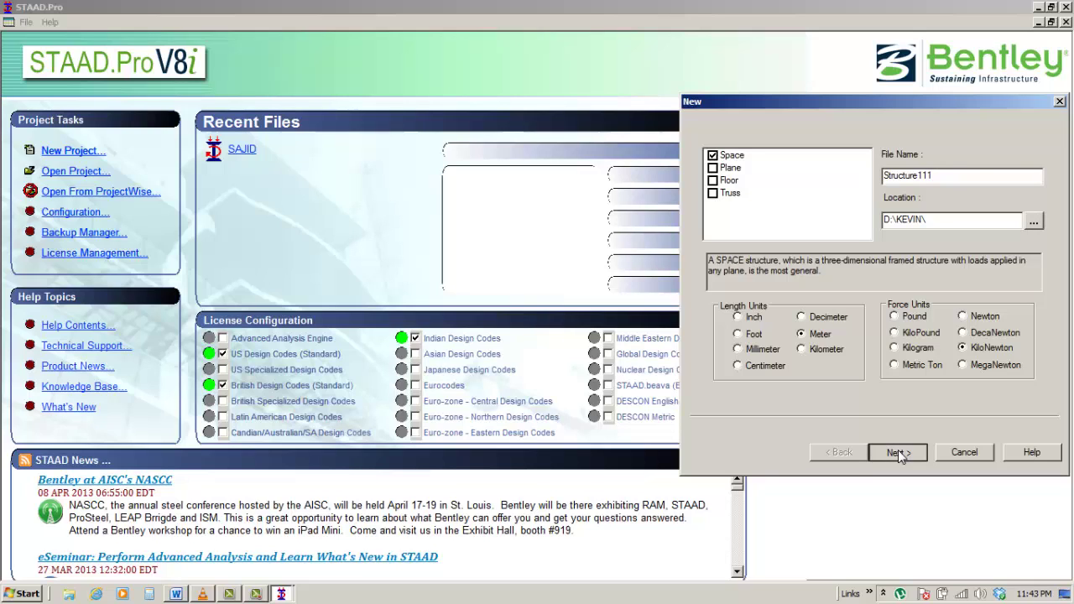
pyautogui.click(898, 452)
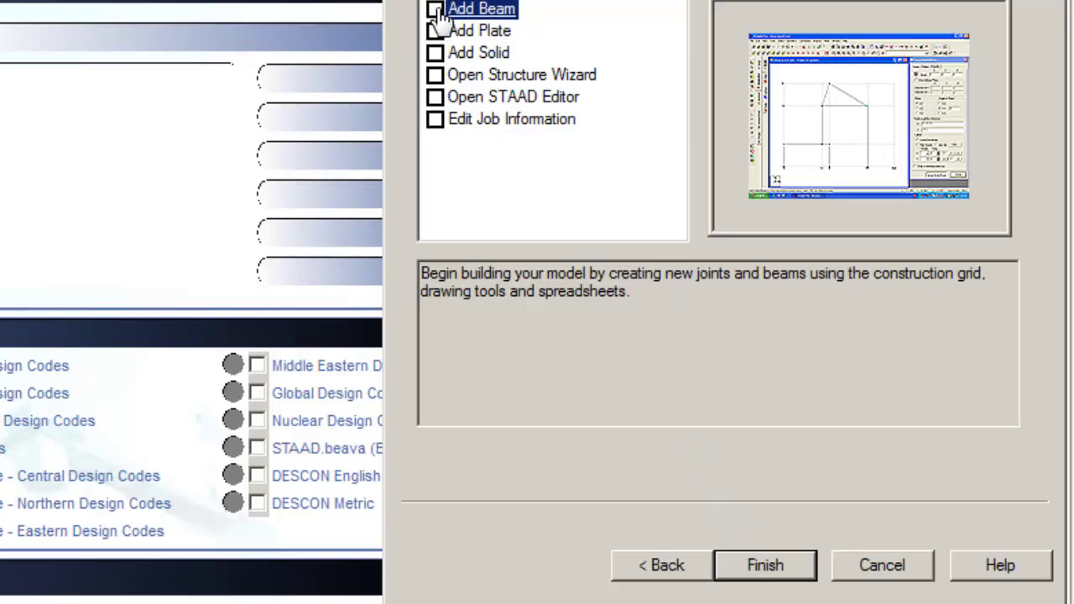
pyautogui.click(442, 123)
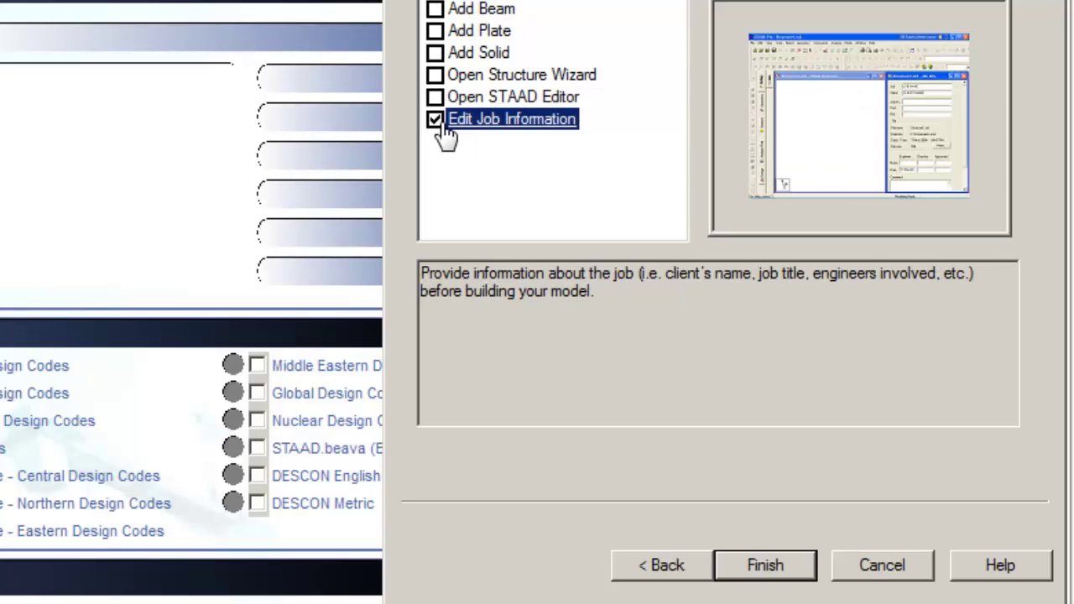
pyautogui.click(789, 569)
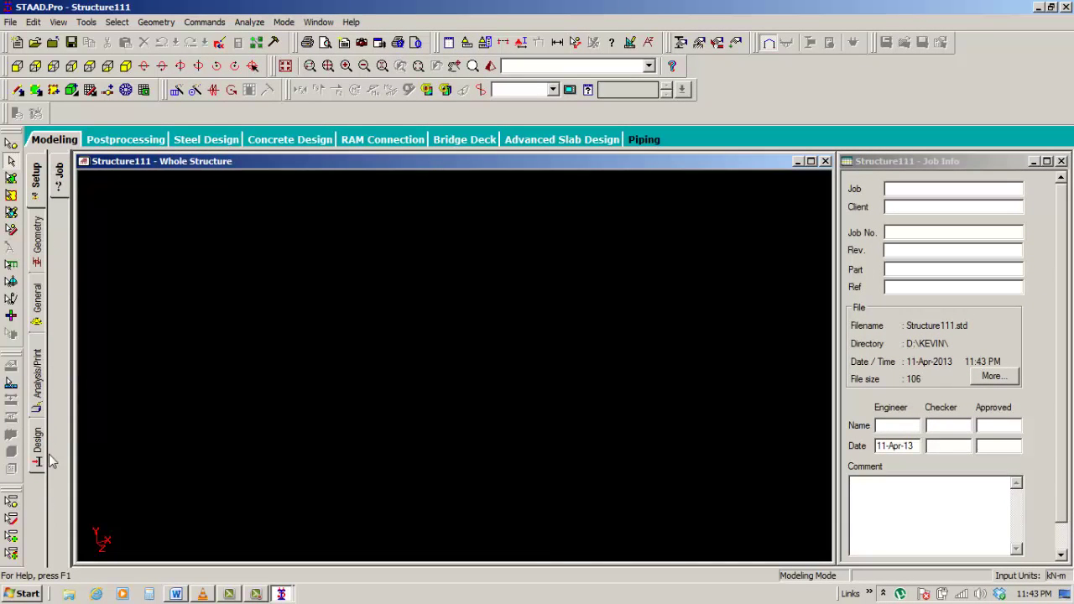
# Switch to the Geometry page to show the default linear construction grid.
pyautogui.click(36, 240)
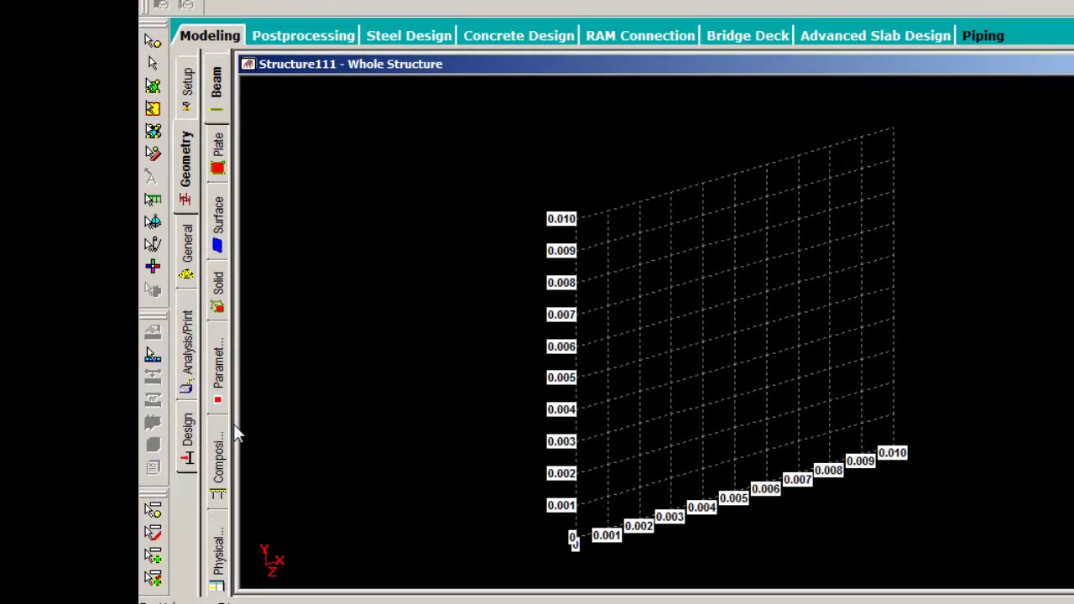
# Cycle through the Design, Analysis/Print, General, Geometry and Setup pages, ending on Analysis/Print.
pyautogui.click(188, 439)
pyautogui.click(186, 361)
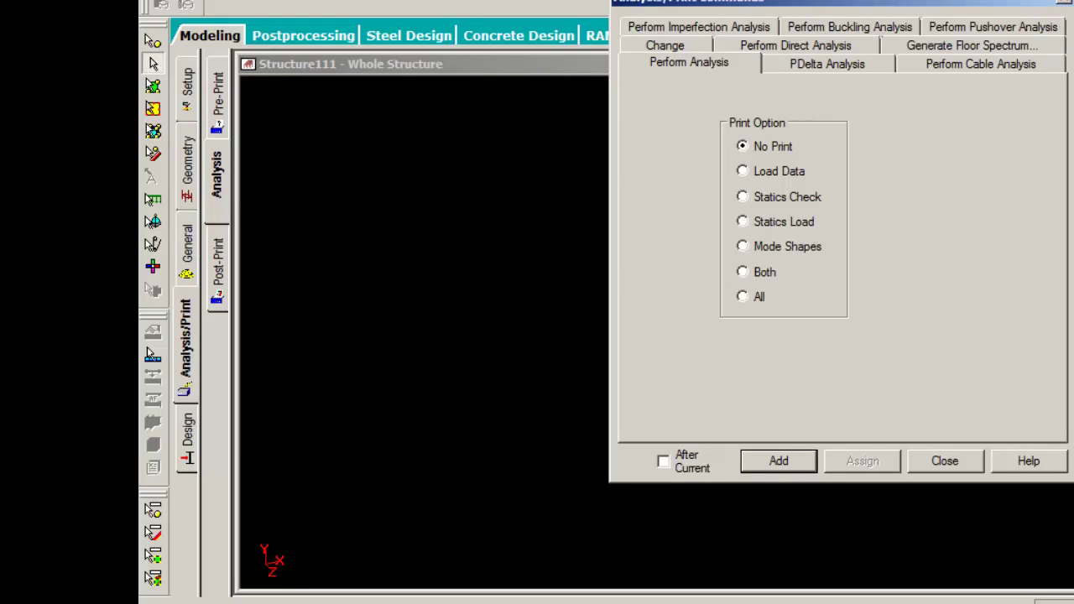
pyautogui.click(1062, 2)
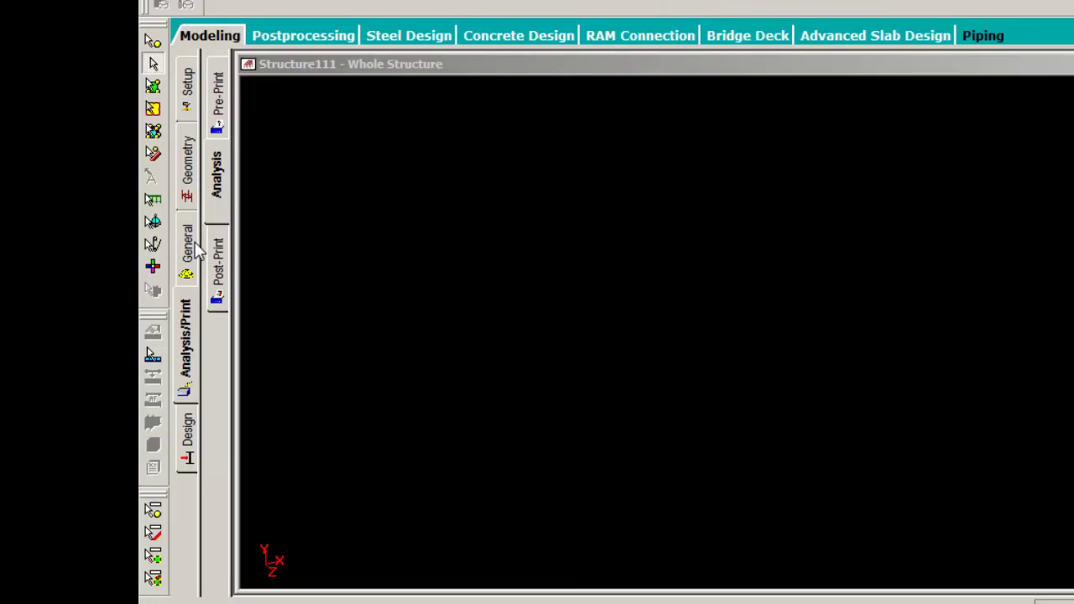
pyautogui.click(188, 246)
pyautogui.click(184, 174)
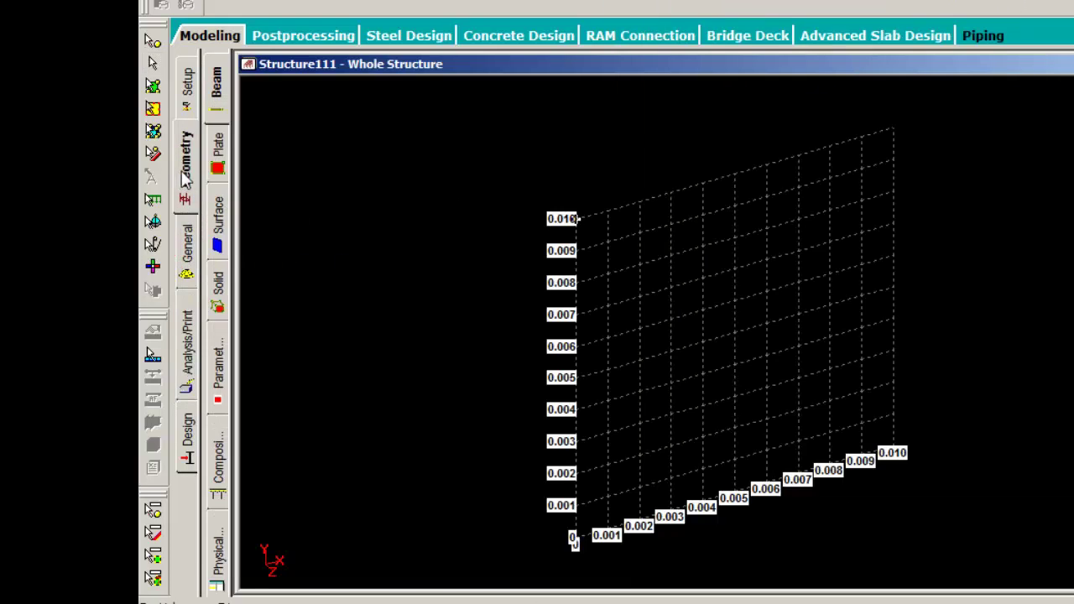
pyautogui.click(188, 97)
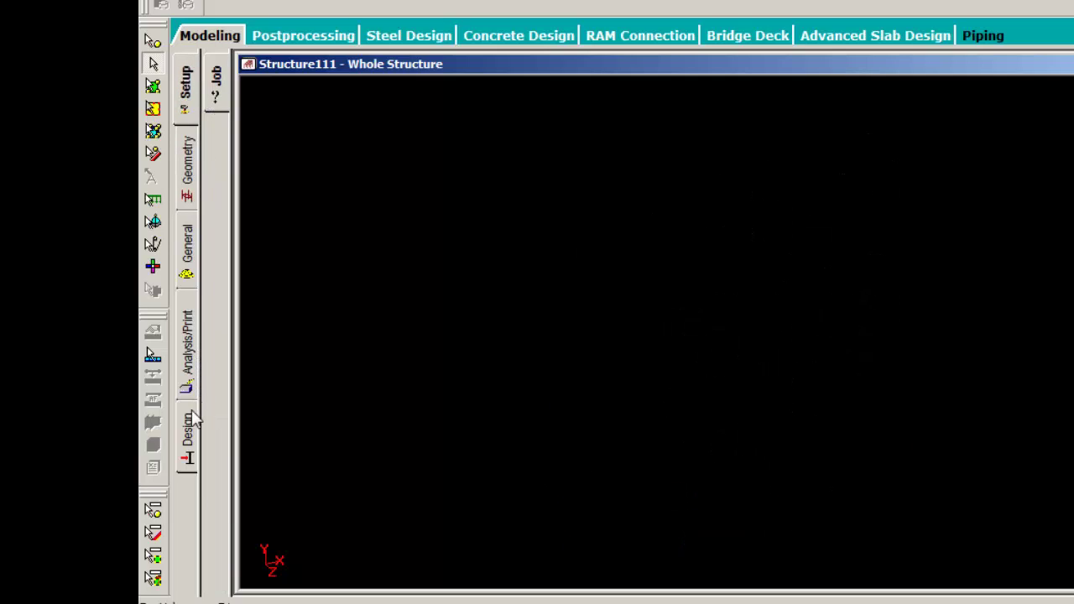
pyautogui.click(191, 461)
pyautogui.click(184, 370)
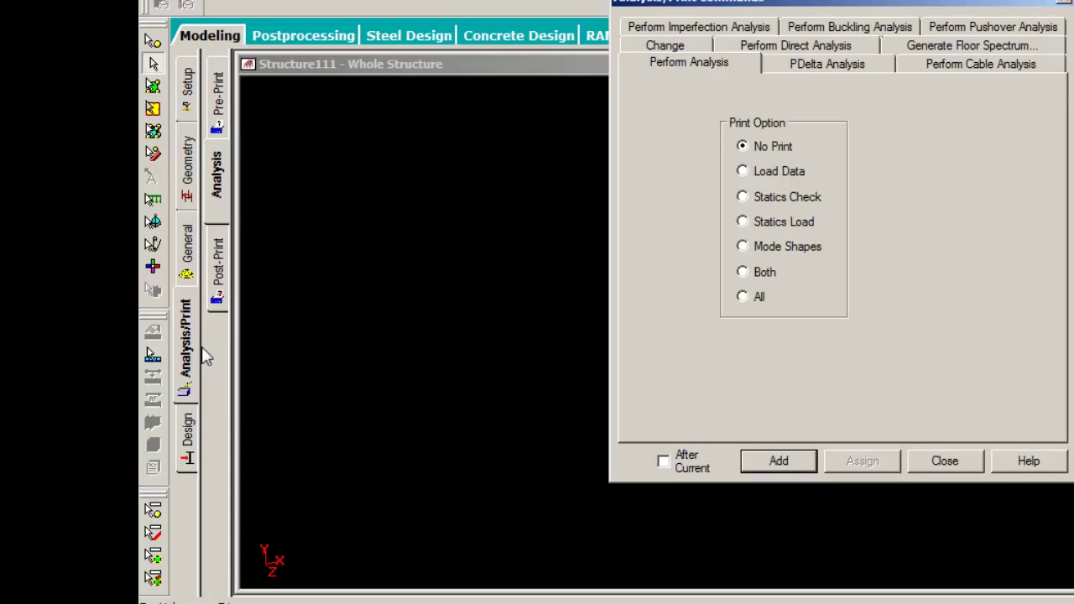
pyautogui.click(1064, 3)
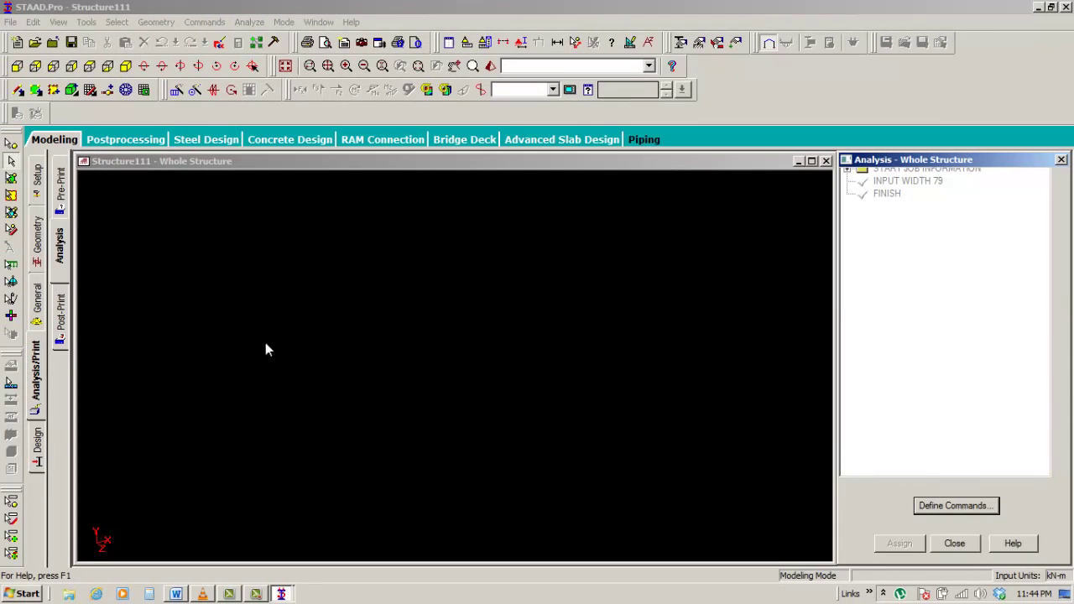
# Return to Geometry and close the Snap Node/Beam panel to show the Nodes and Beams tables.
pyautogui.click(38, 244)
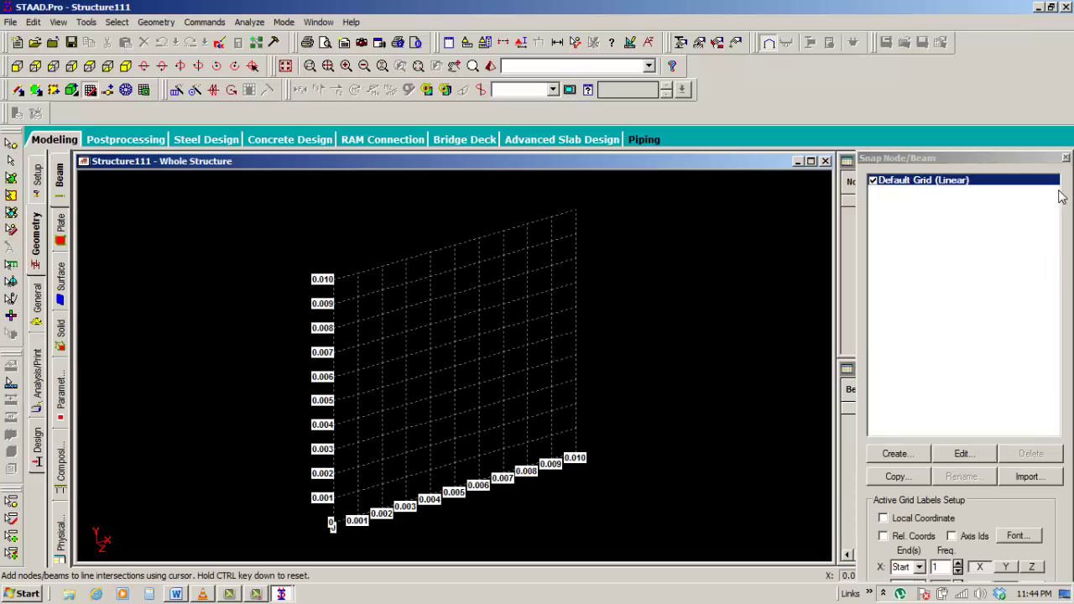
pyautogui.click(1066, 158)
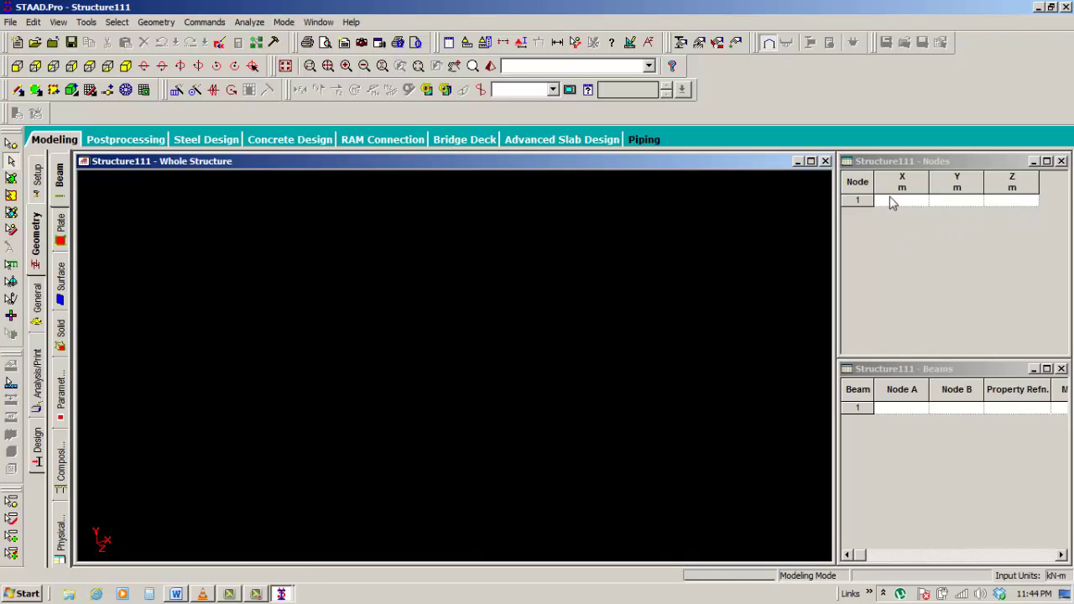
pyautogui.click(39, 302)
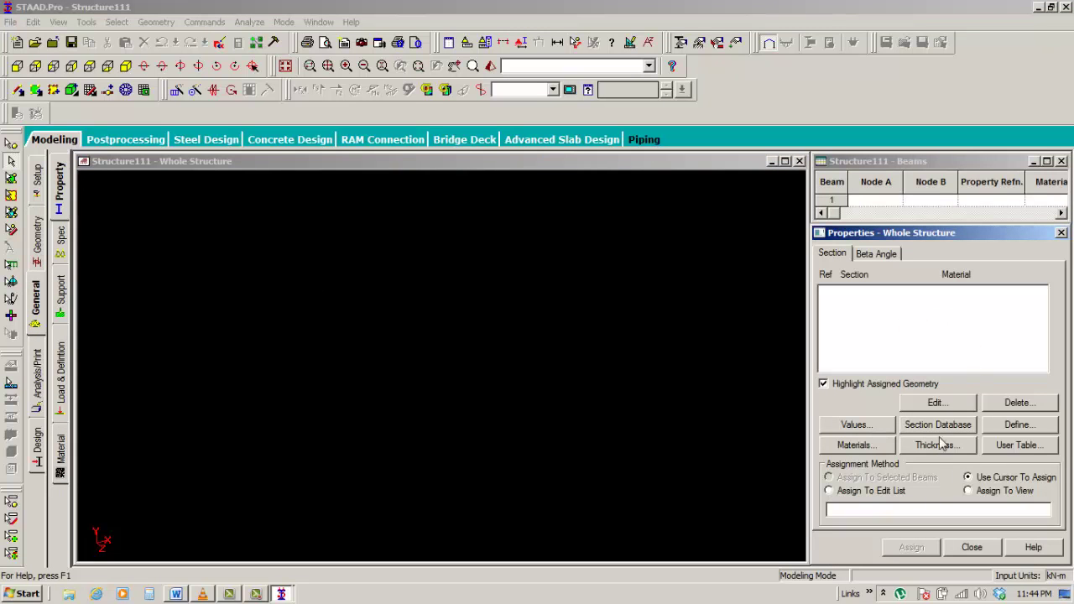
pyautogui.click(35, 237)
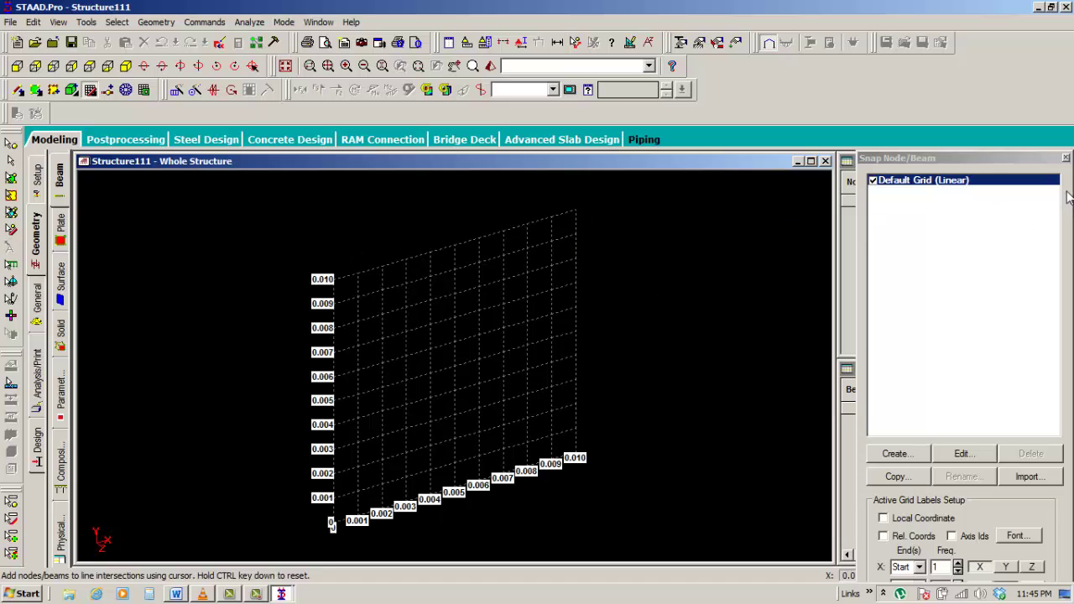
pyautogui.click(1066, 158)
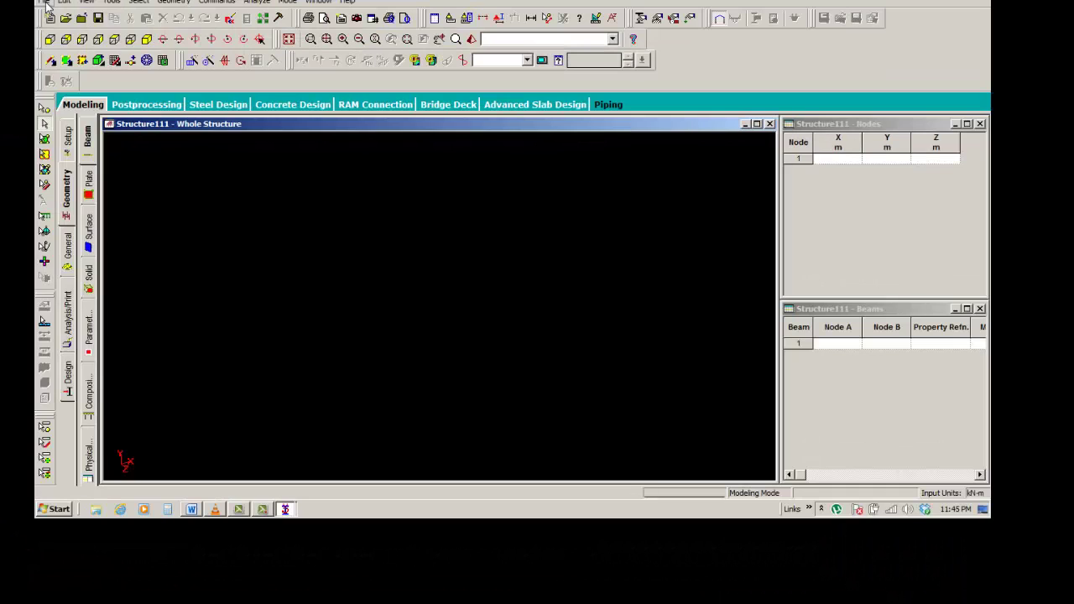
# Open the DYNMIC ANALYSIS model from the D:\KEVIN folder.
pyautogui.click(10, 22)
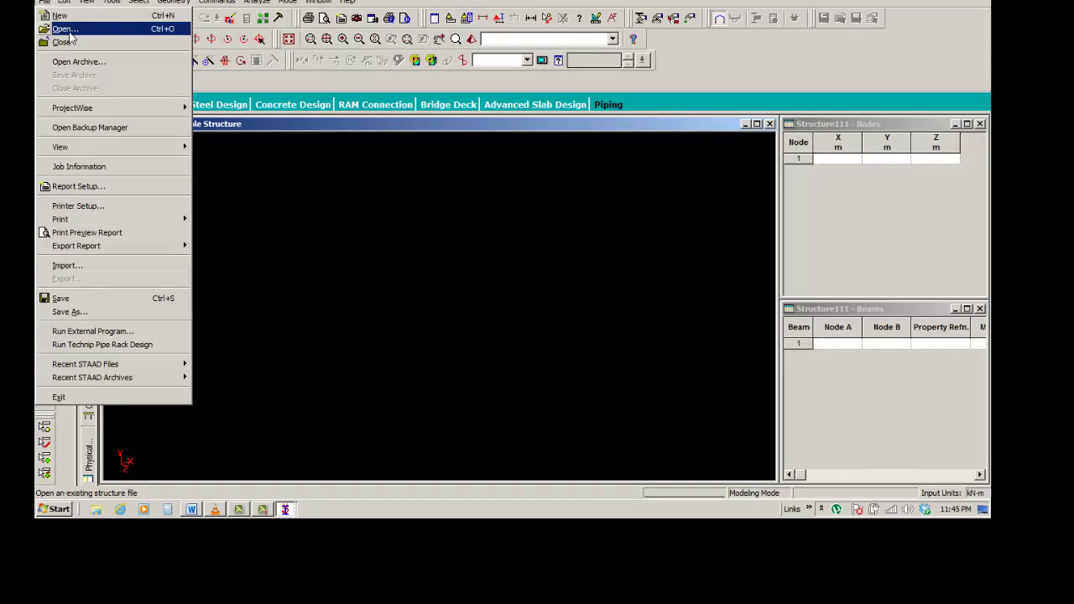
pyautogui.moveTo(136, 367)
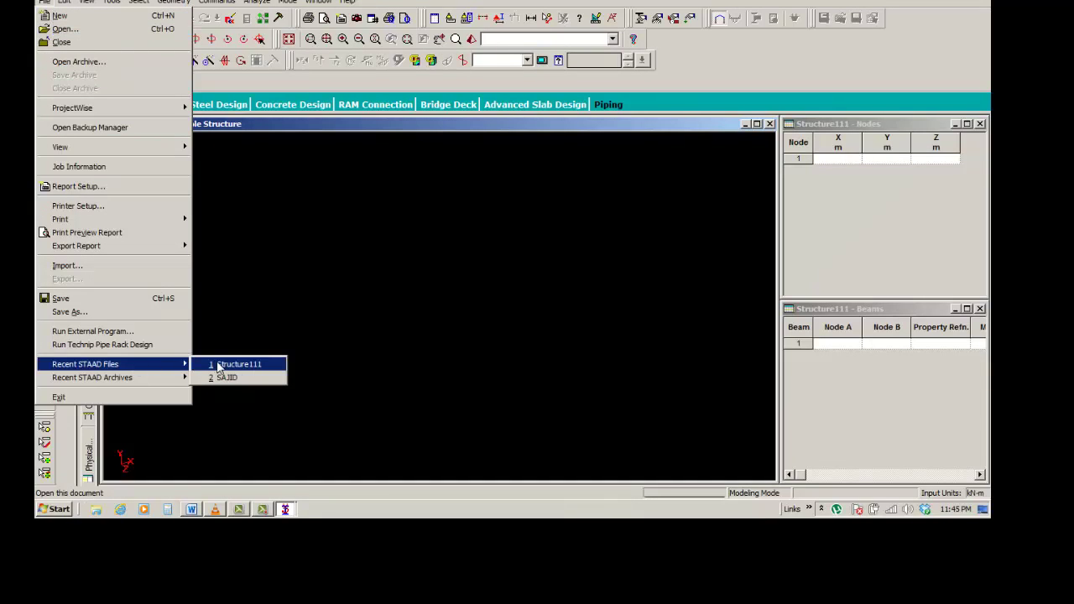
pyautogui.moveTo(177, 383)
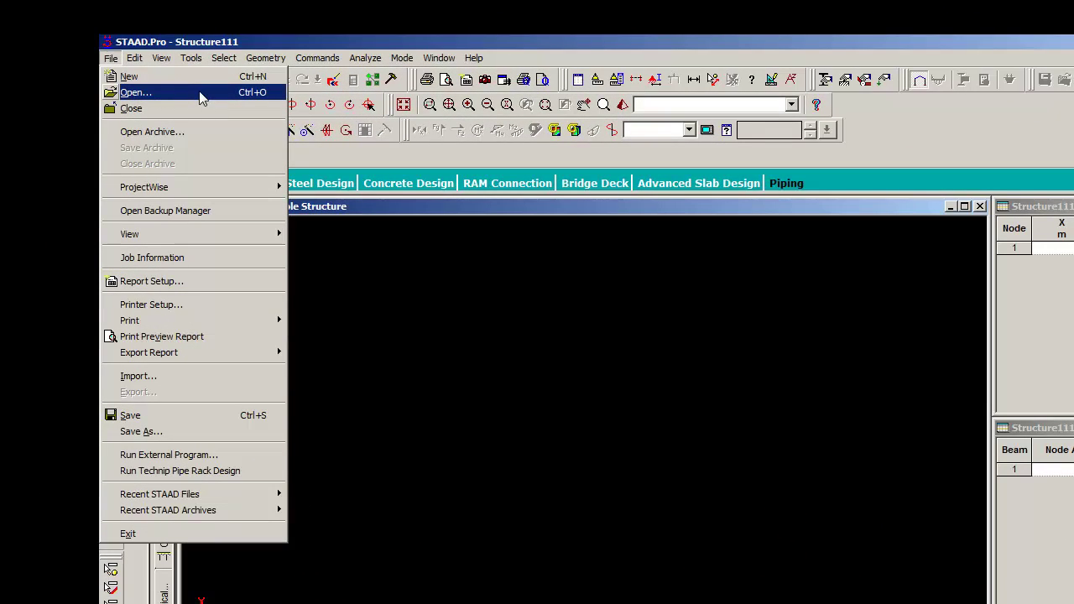
pyautogui.click(200, 94)
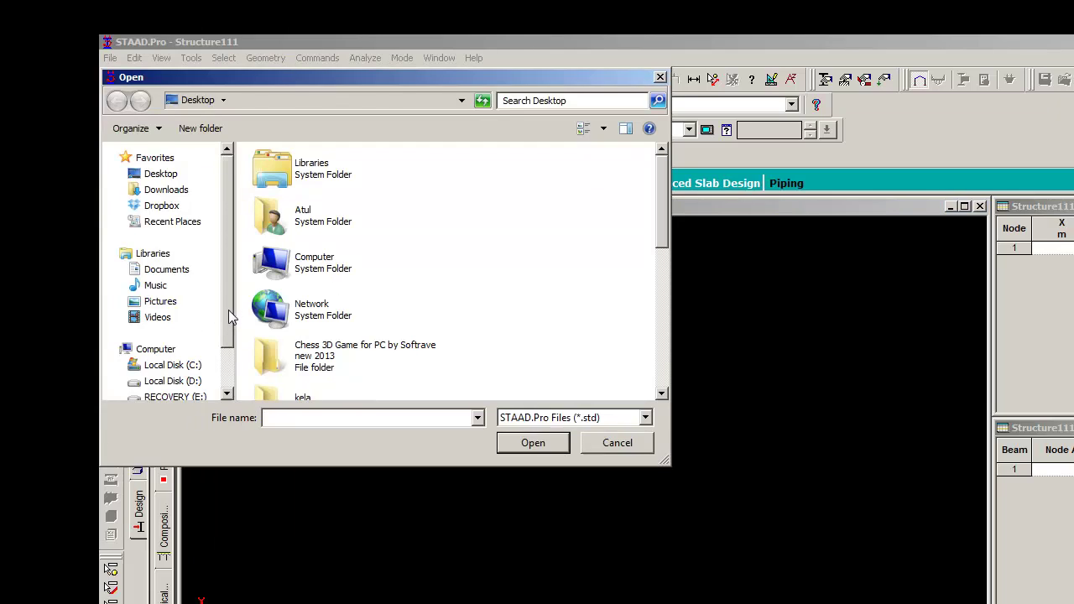
pyautogui.scroll(-1, 229, 310)
pyautogui.click(178, 328)
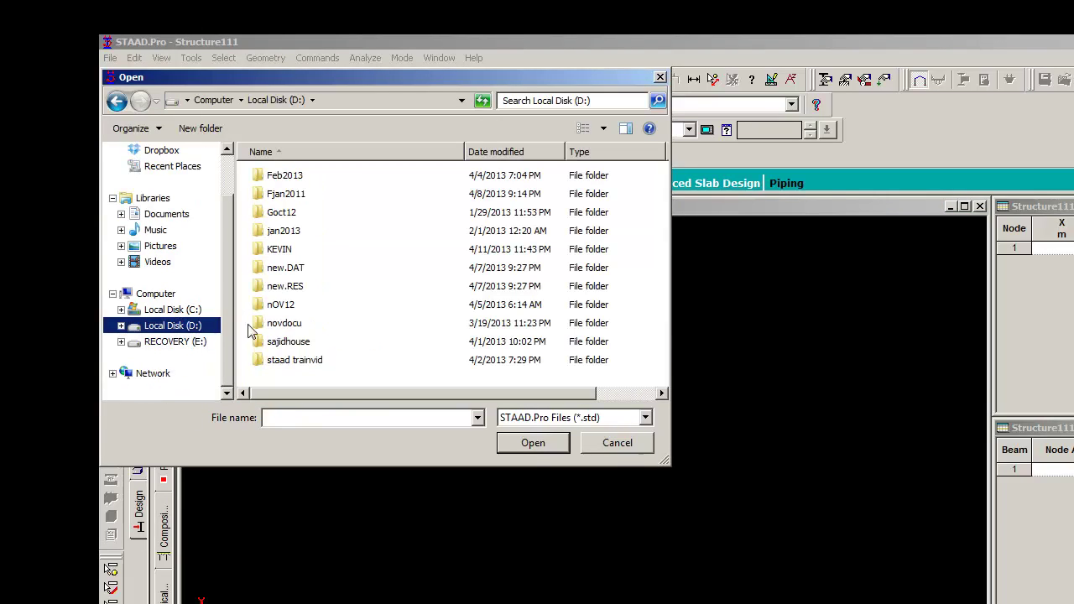
pyautogui.doubleClick(283, 249)
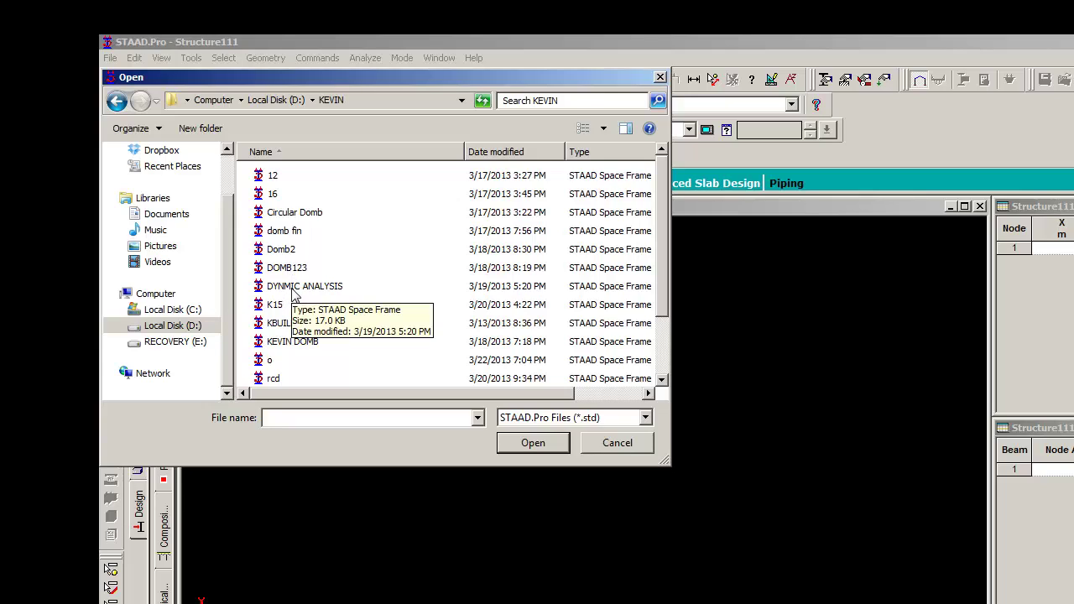
pyautogui.click(296, 287)
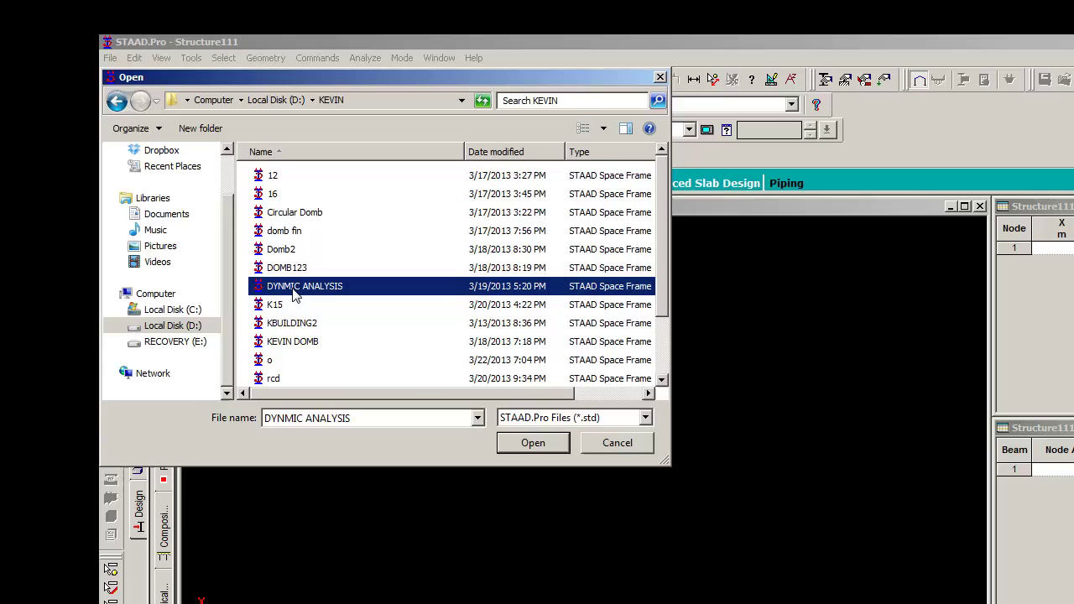
pyautogui.click(534, 443)
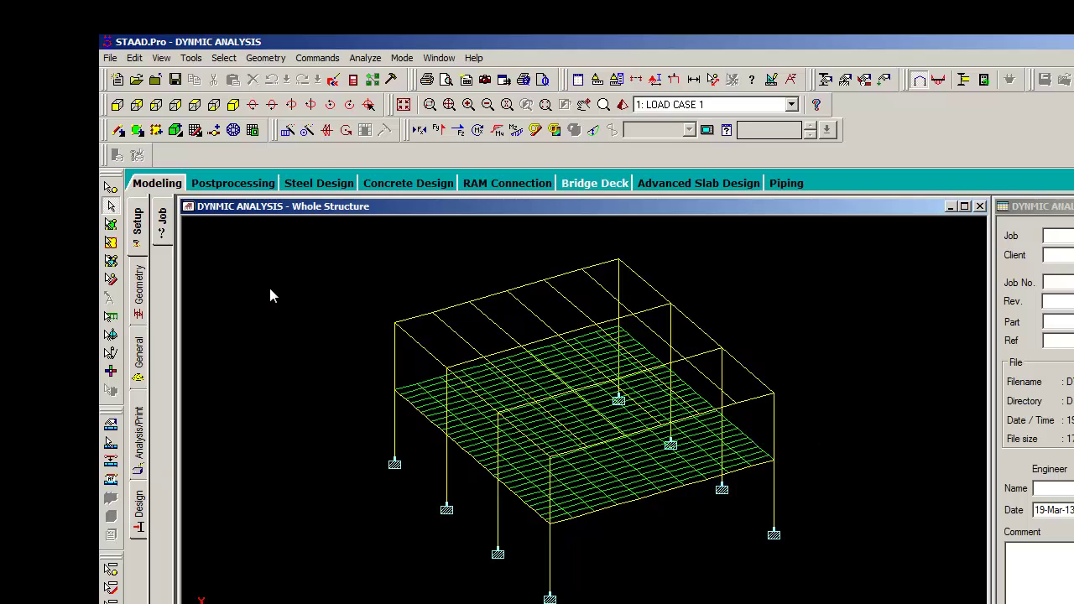
pyautogui.click(111, 59)
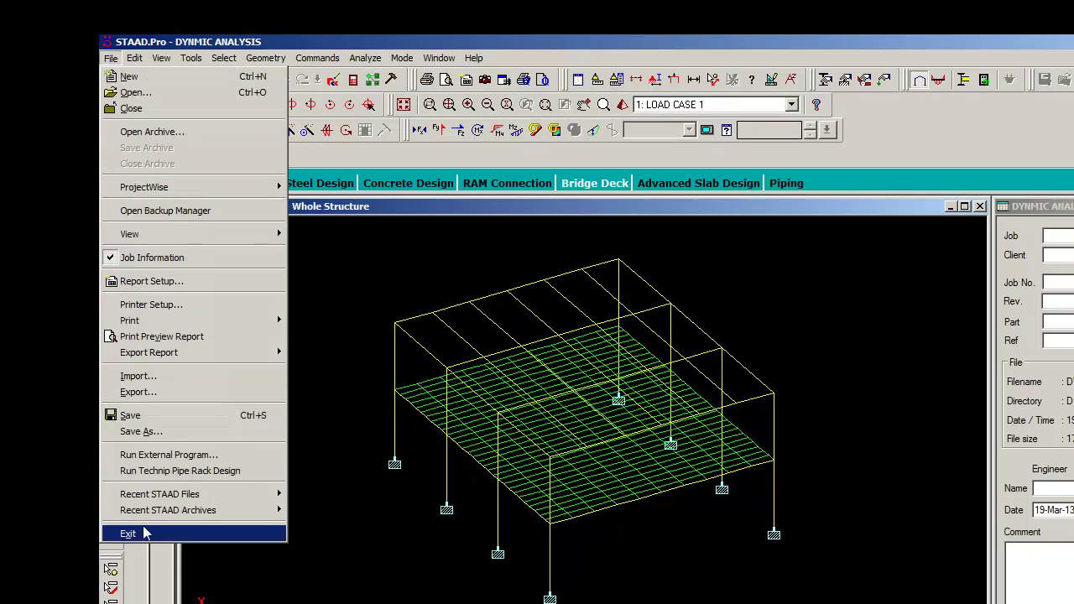
pyautogui.click(365, 532)
pyautogui.click(114, 59)
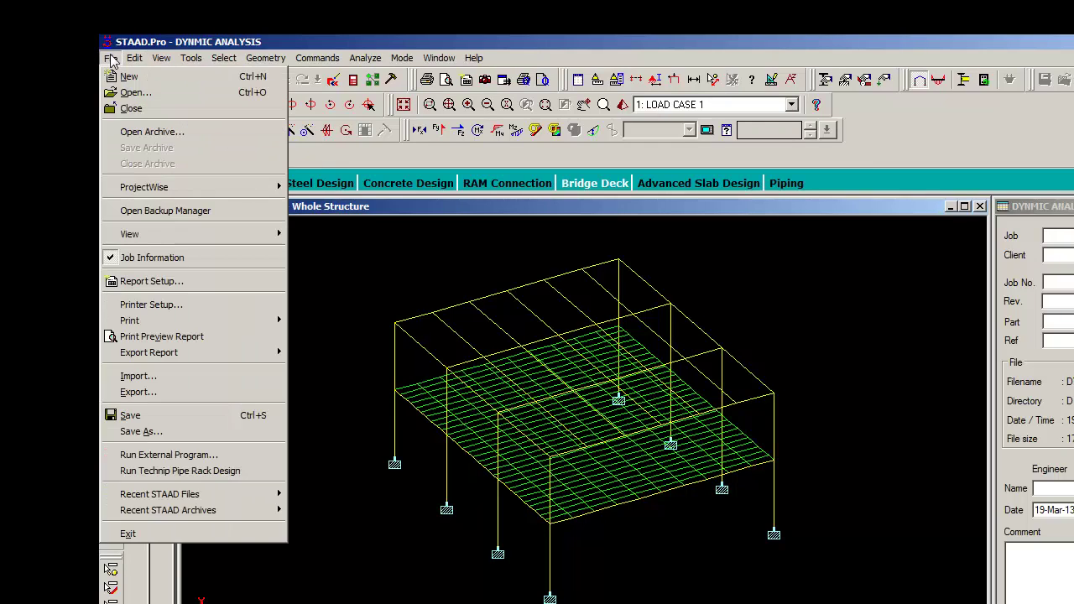
pyautogui.click(888, 271)
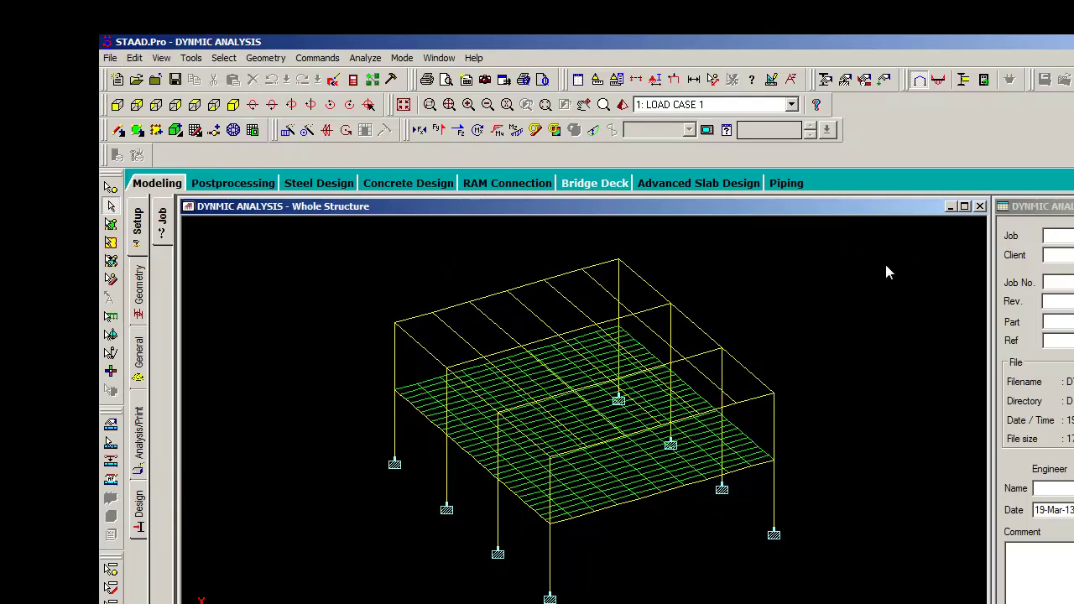
pyautogui.click(110, 57)
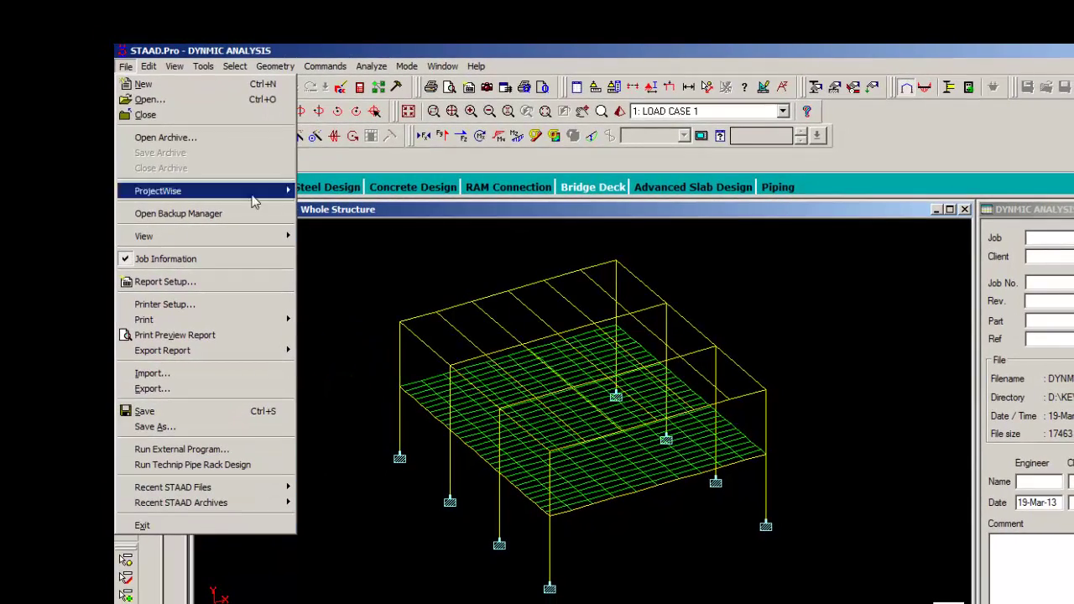
pyautogui.click(202, 124)
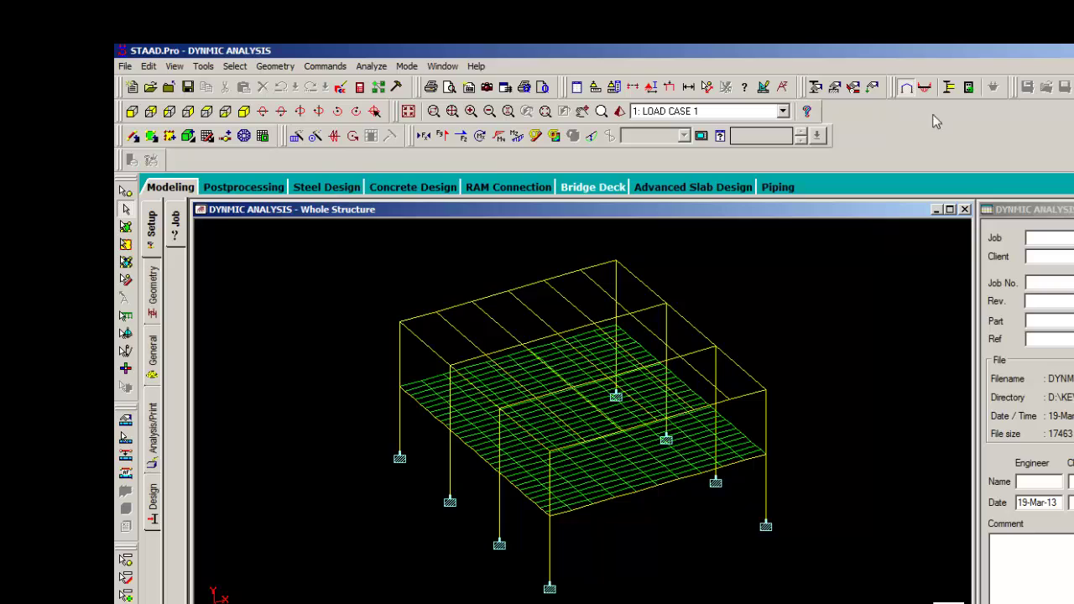
pyautogui.click(126, 67)
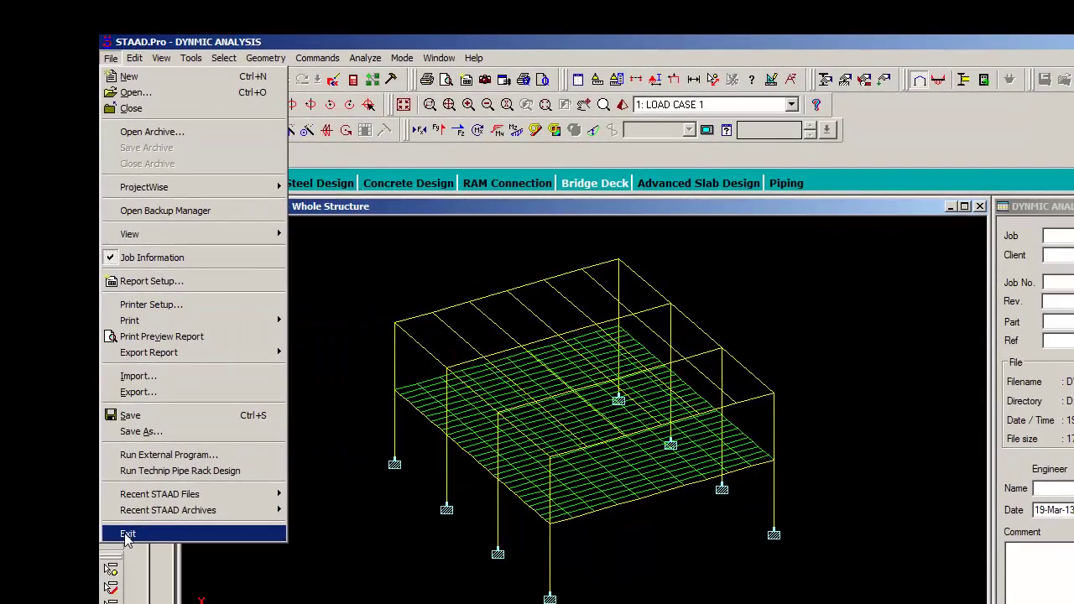
# Exit DYNMIC ANALYSIS and open SAJID from the start page's Recent Files.
pyautogui.click(128, 535)
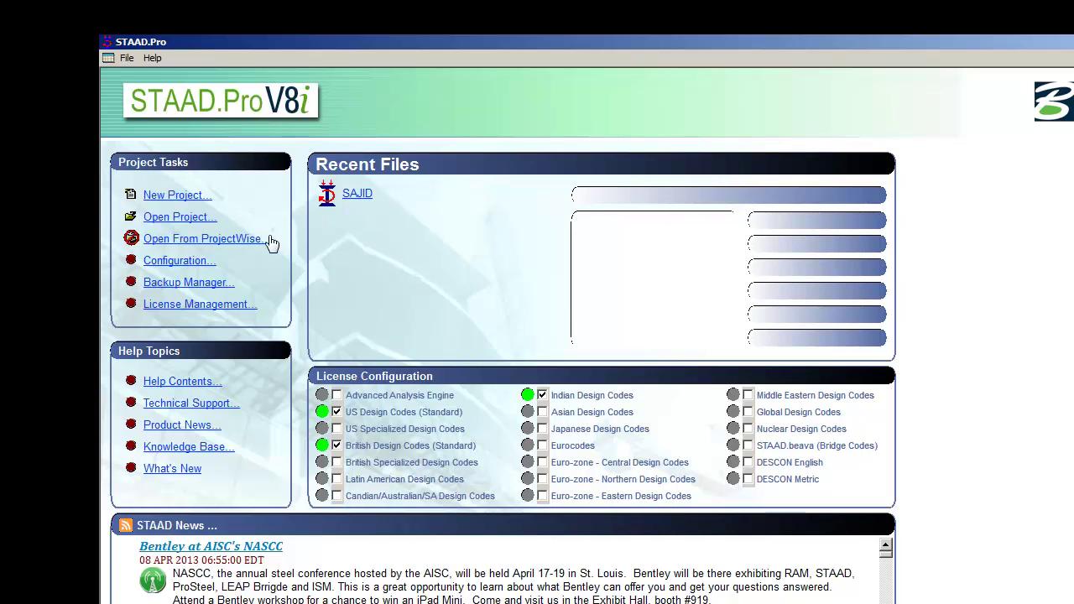
pyautogui.click(379, 207)
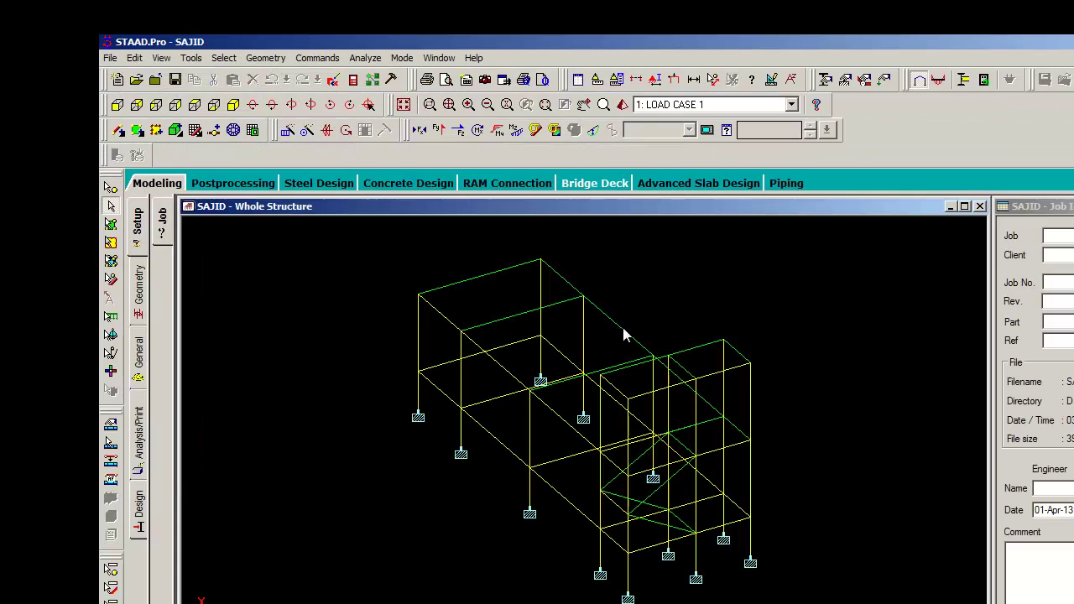
# Save As SAJID in D:\KEVIN, replacing sajid.std and dismissing both error messages.
pyautogui.click(109, 58)
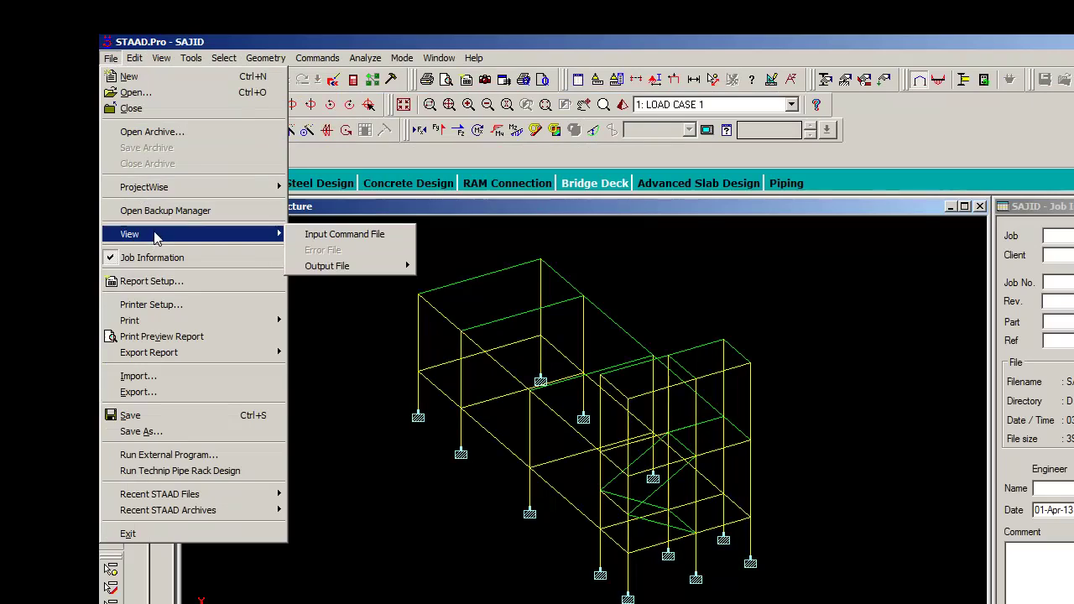
pyautogui.click(150, 434)
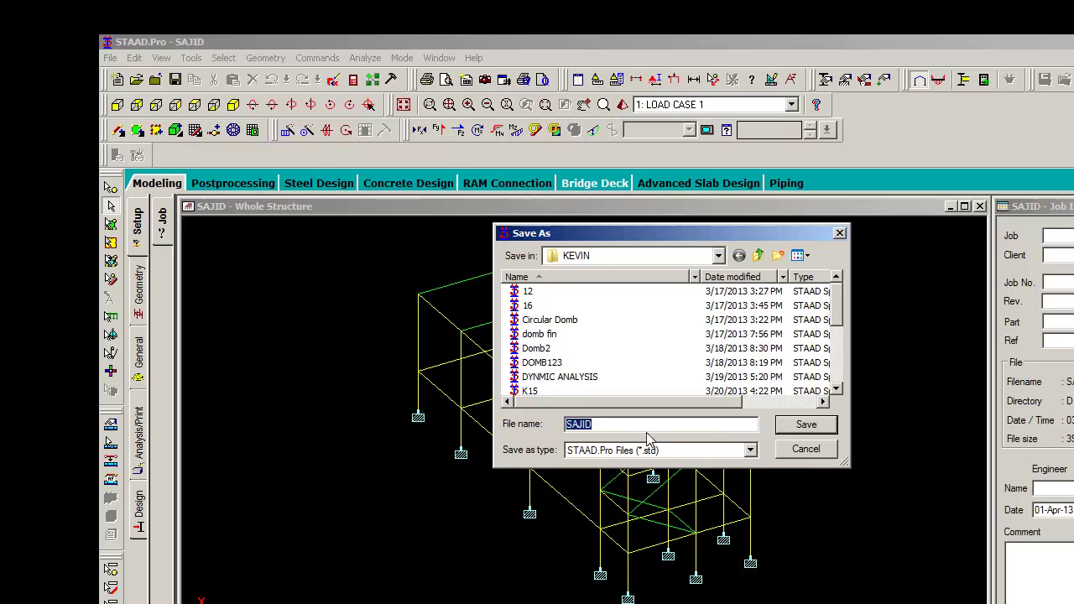
pyautogui.click(806, 426)
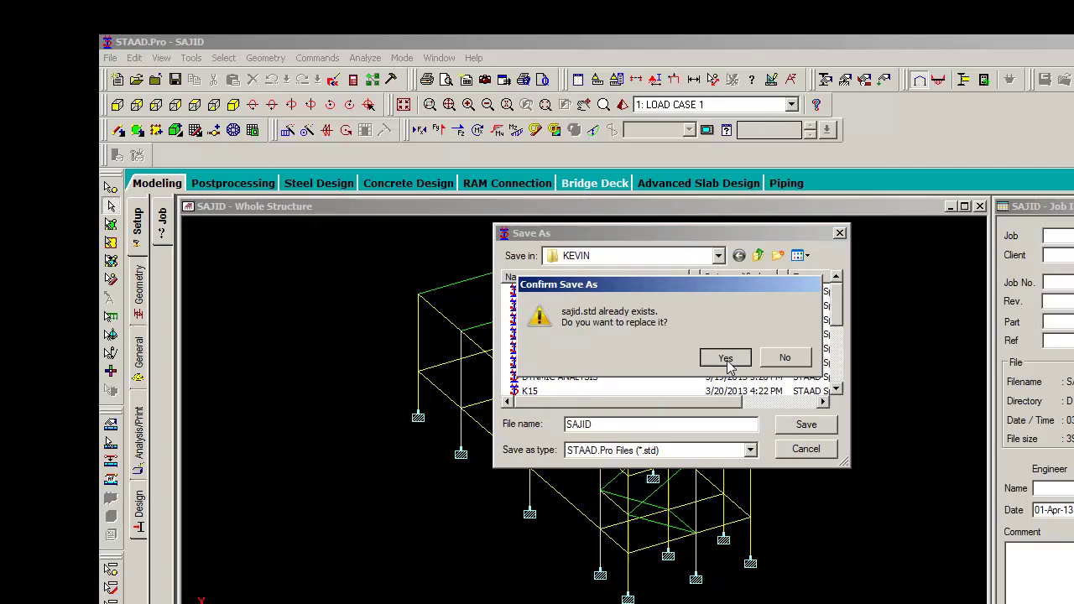
pyautogui.click(726, 360)
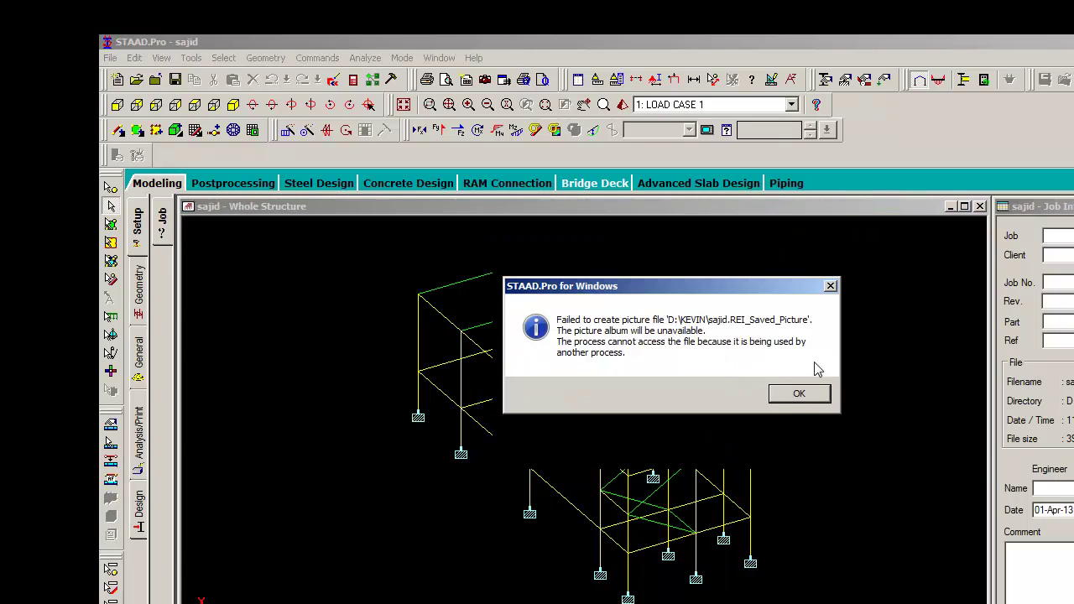
pyautogui.click(831, 286)
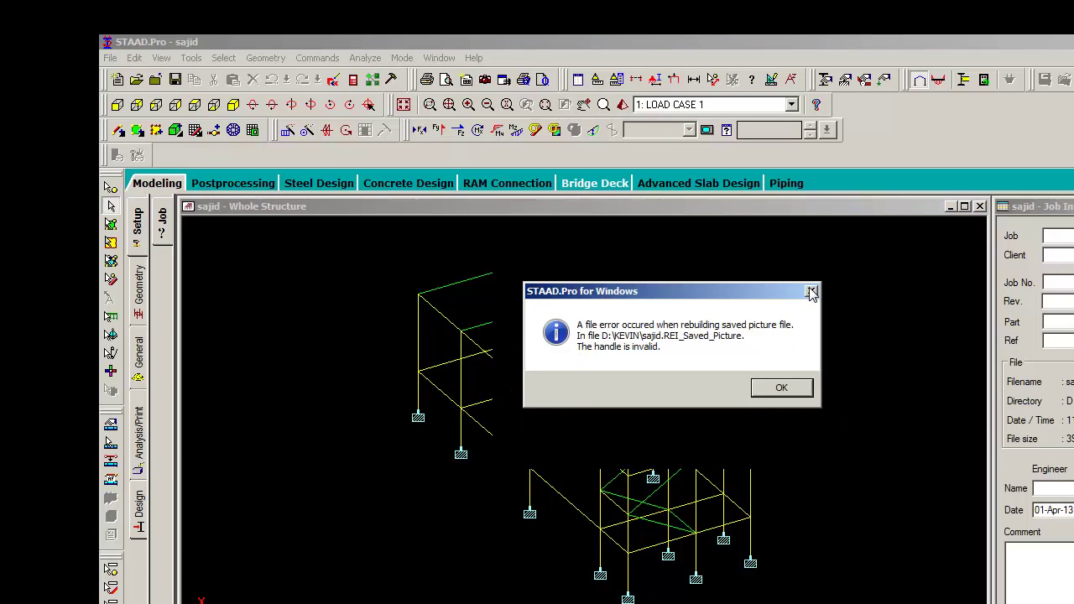
pyautogui.click(810, 292)
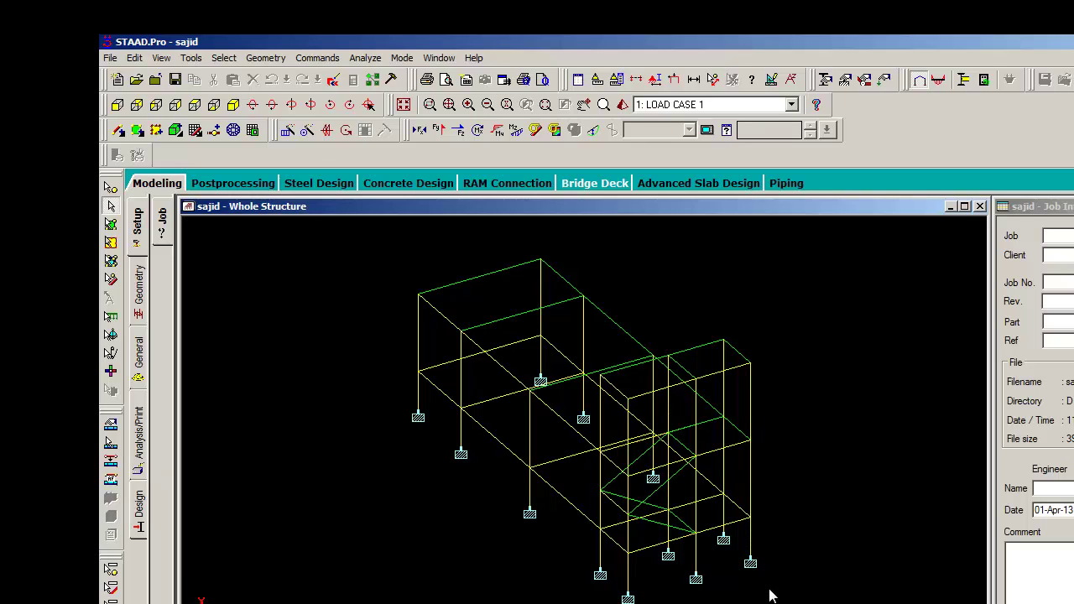
# Rotate the SAJID structure with the Right arrow key, then return to the Windows desktop.
pyautogui.press('Right')
pyautogui.press('Right')
pyautogui.press('Right')
pyautogui.press('Right')
pyautogui.press('Right')
pyautogui.press('Right')
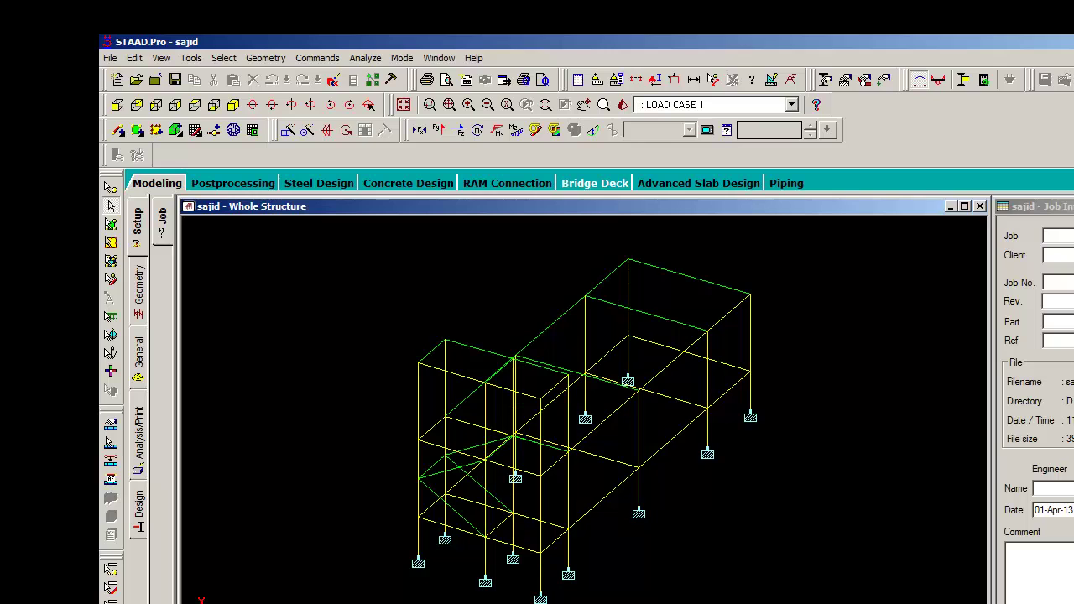
pyautogui.press('super+d')
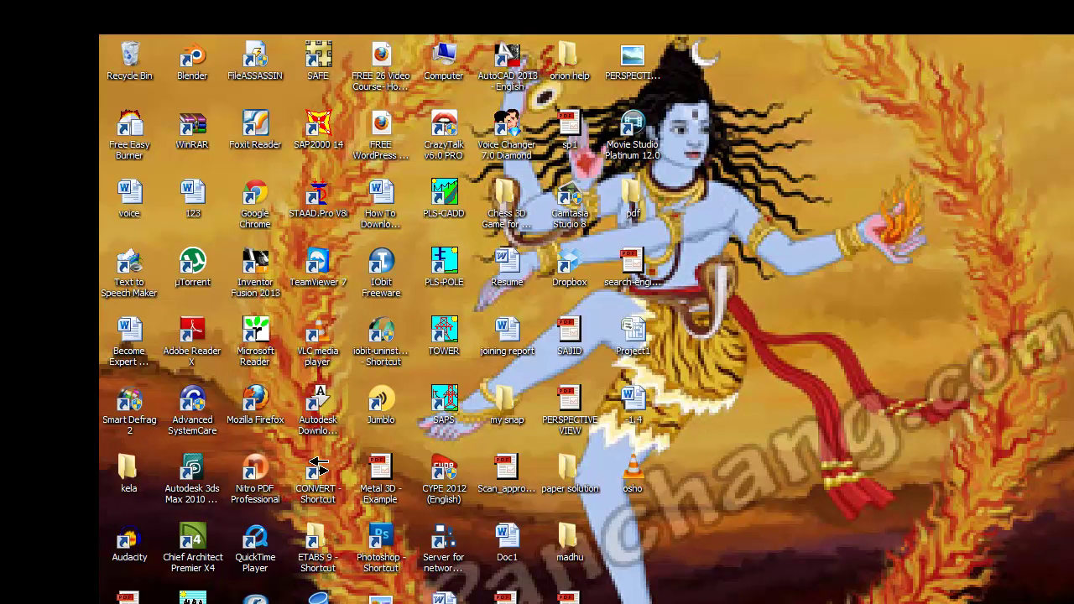